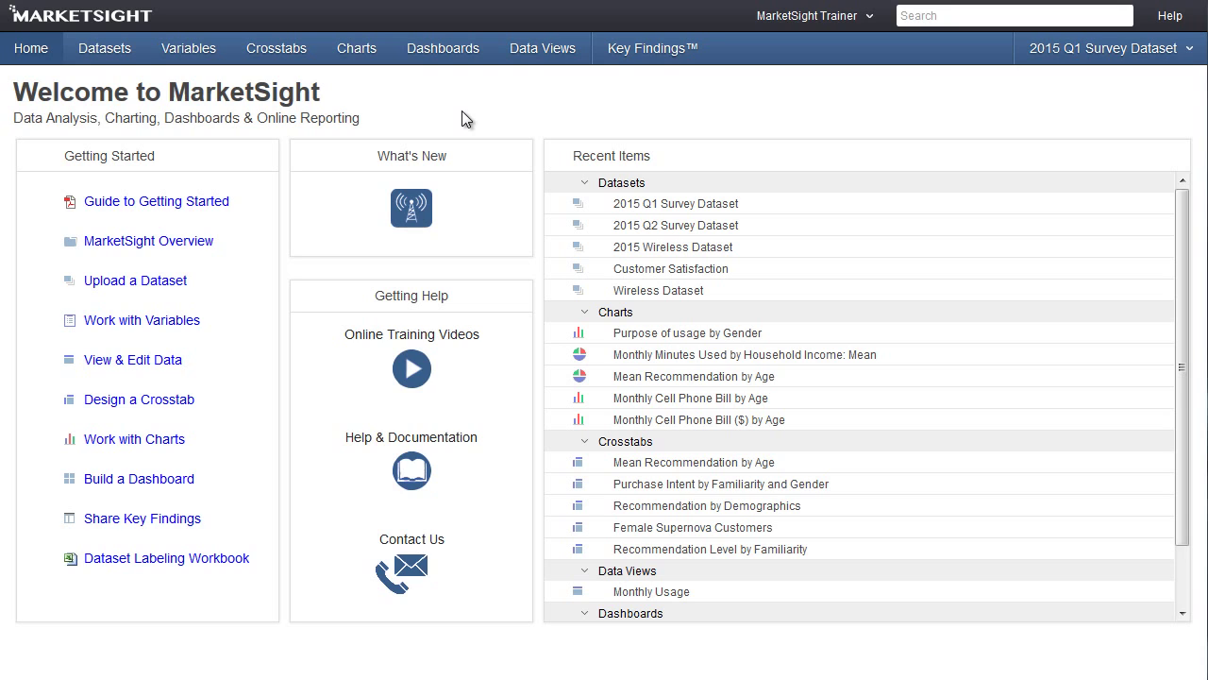
Step: Tick the Mean Recommendation by Age chart on the Charts page and open its Export settings
left_click(377, 60)
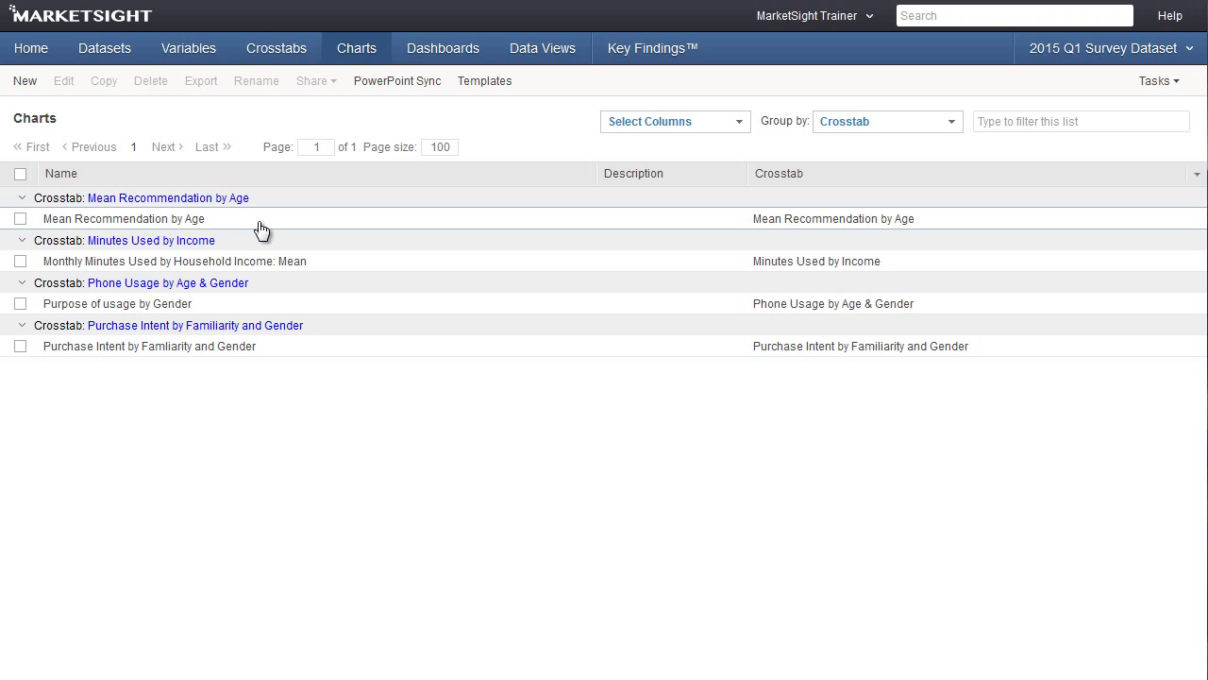
left_click(20, 218)
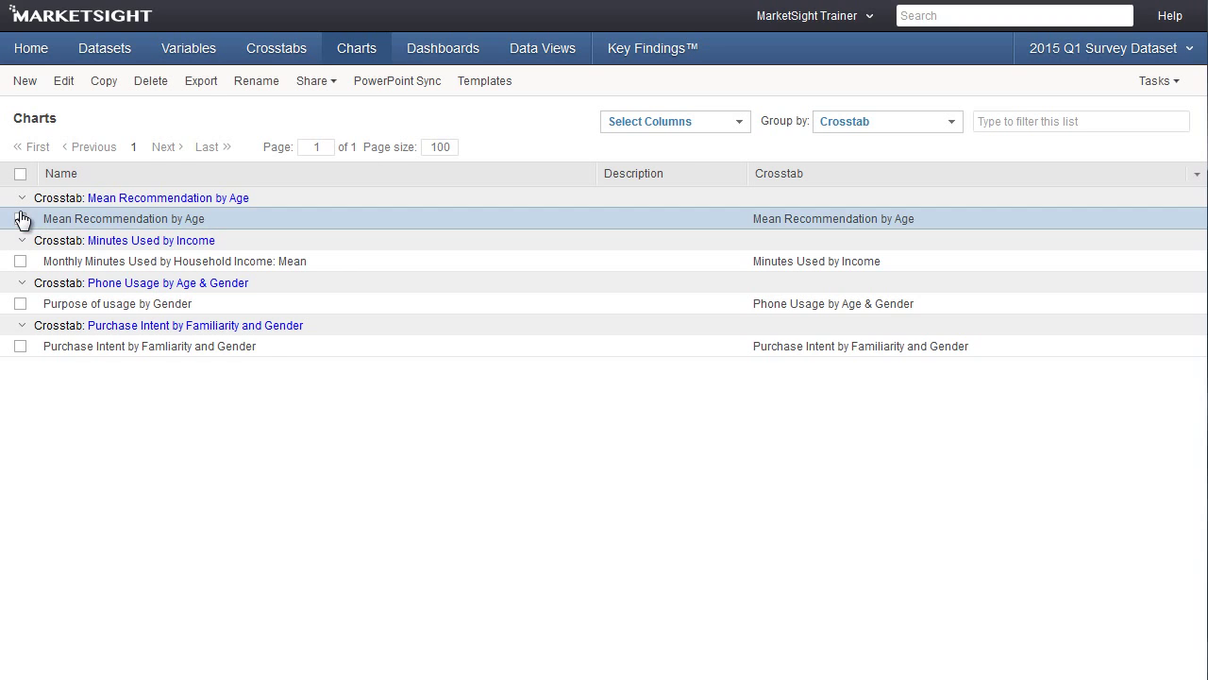
left_click(198, 82)
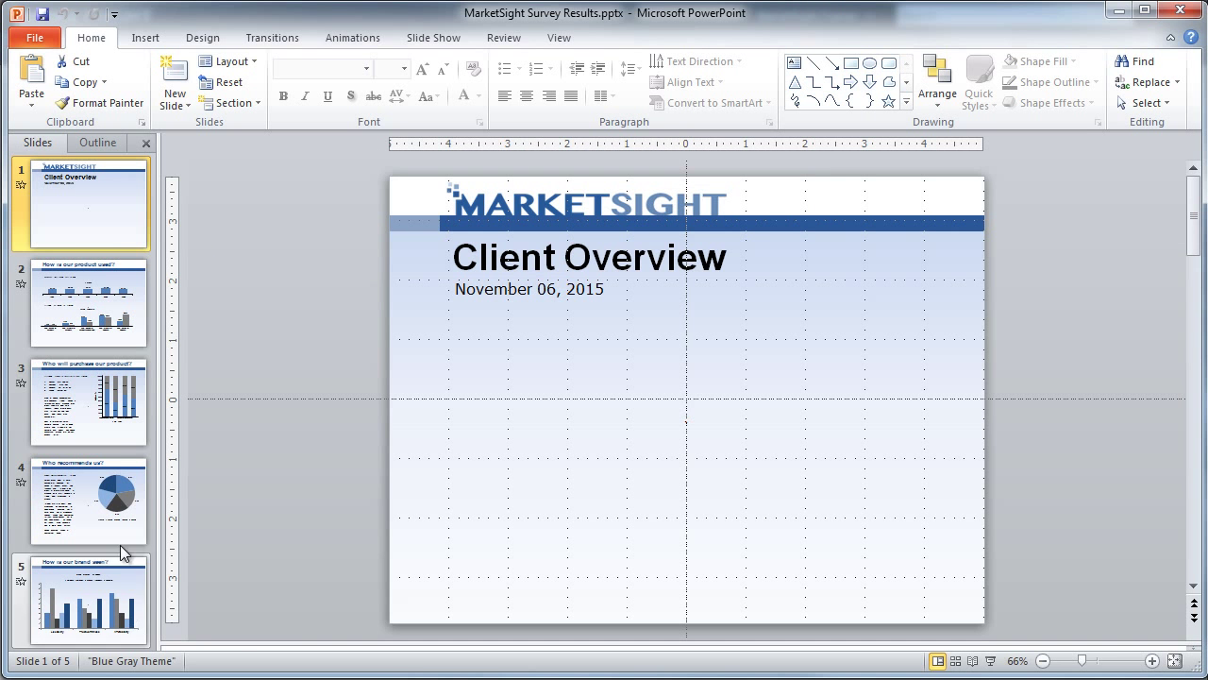
Step: Step through slides 2 and 3 to slide 4, 'Who recommends us?', with its pie chart
left_click(147, 298)
left_click(115, 406)
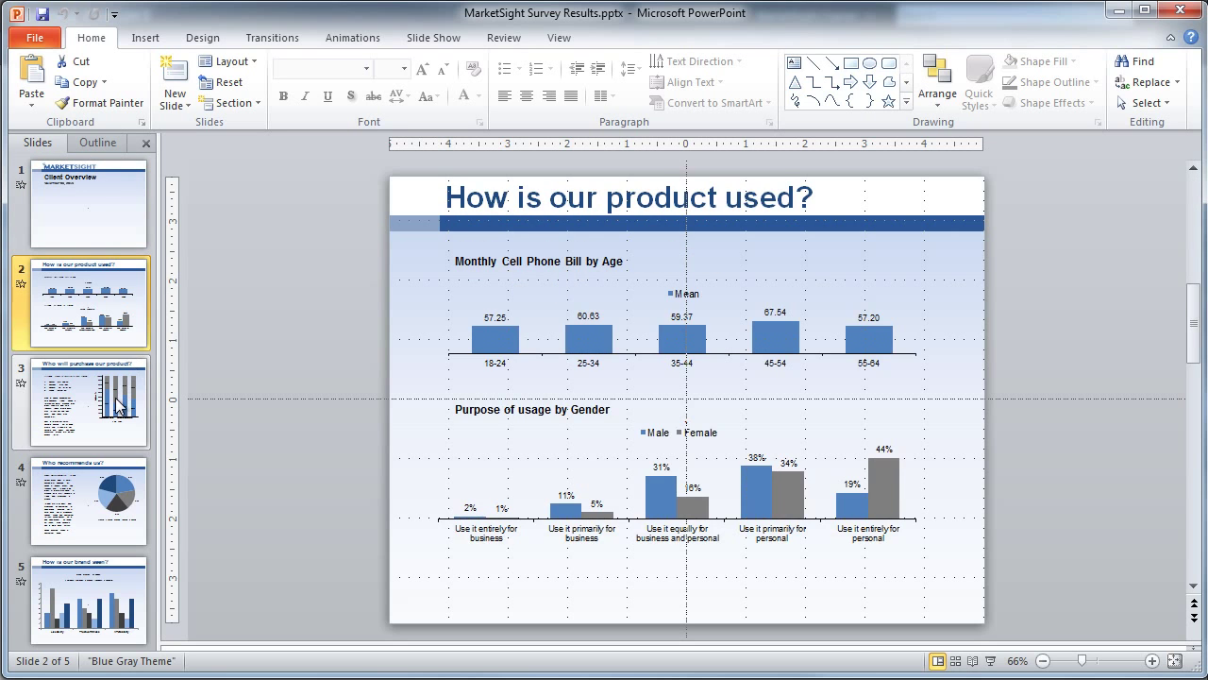
left_click(99, 486)
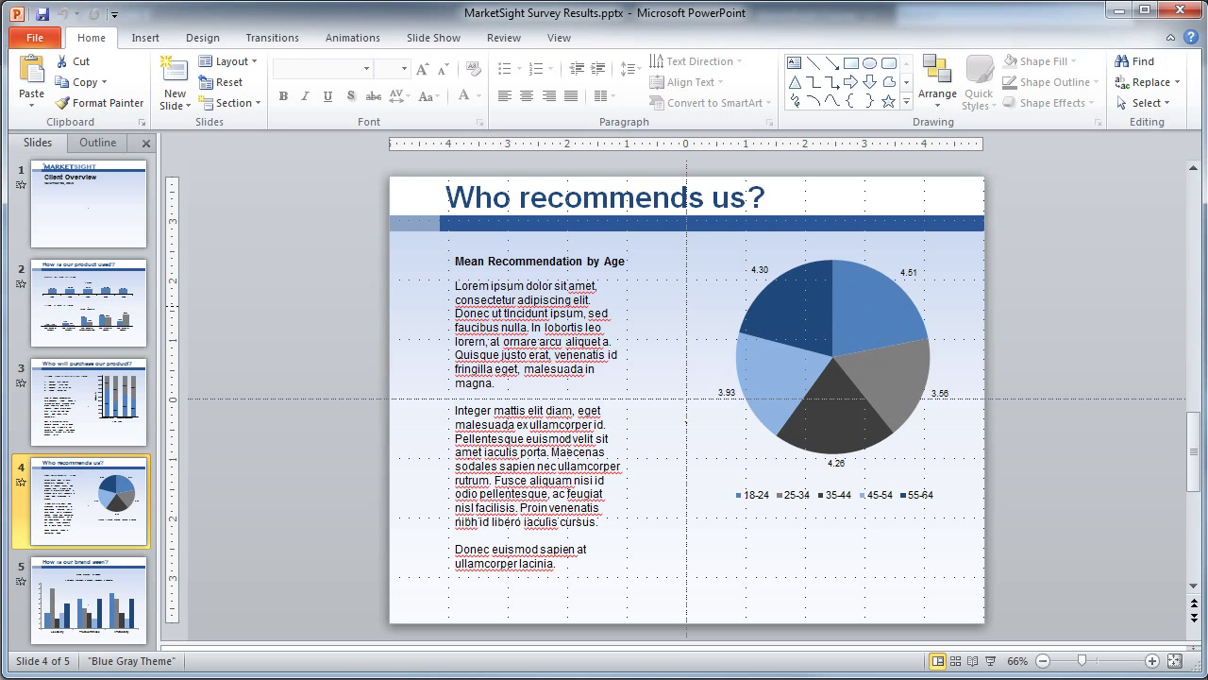
Step: Close the Export Charts dialog without exporting and go to the Datasets library
left_click(1179, 9)
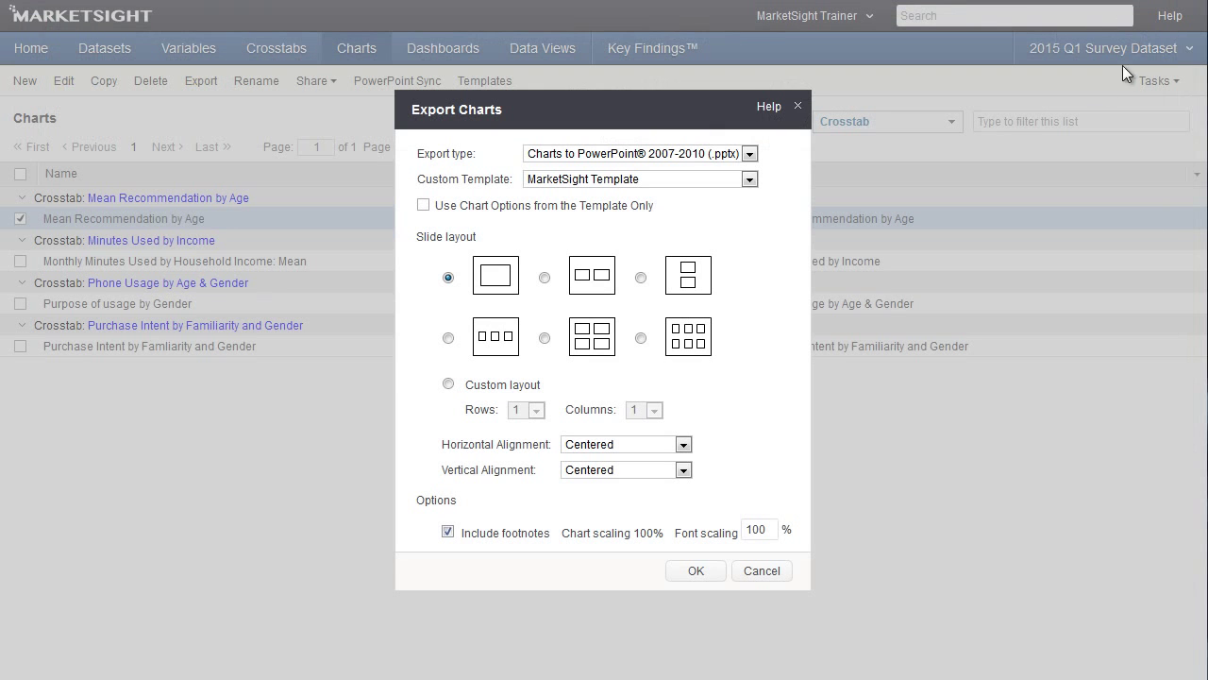
left_click(798, 105)
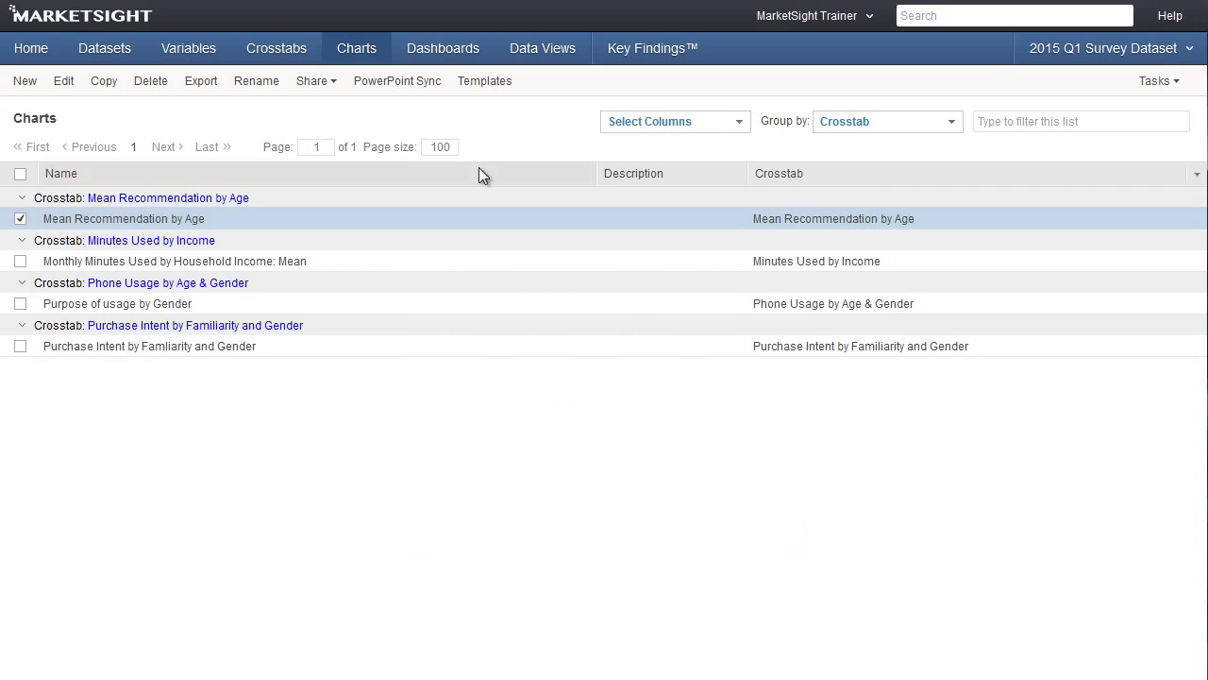
left_click(88, 47)
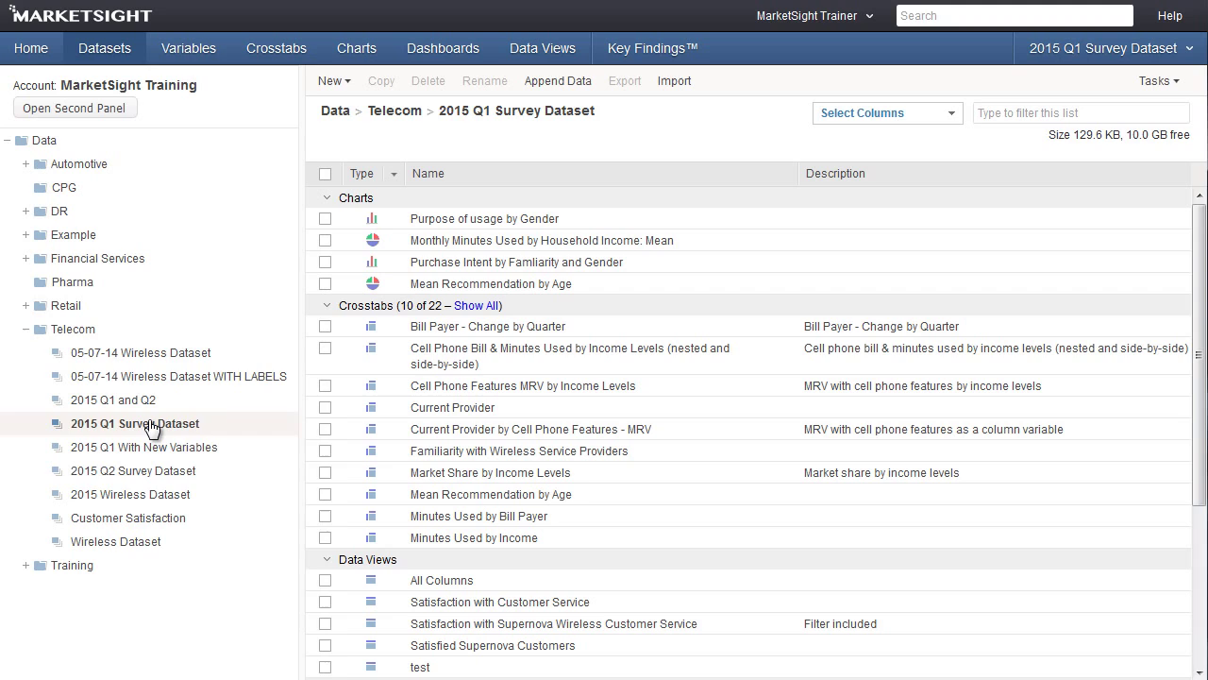
Step: Check the actions menus for the 2015 Q1 Survey Dataset and Telecom folder, then dismiss them
right_click(151, 427)
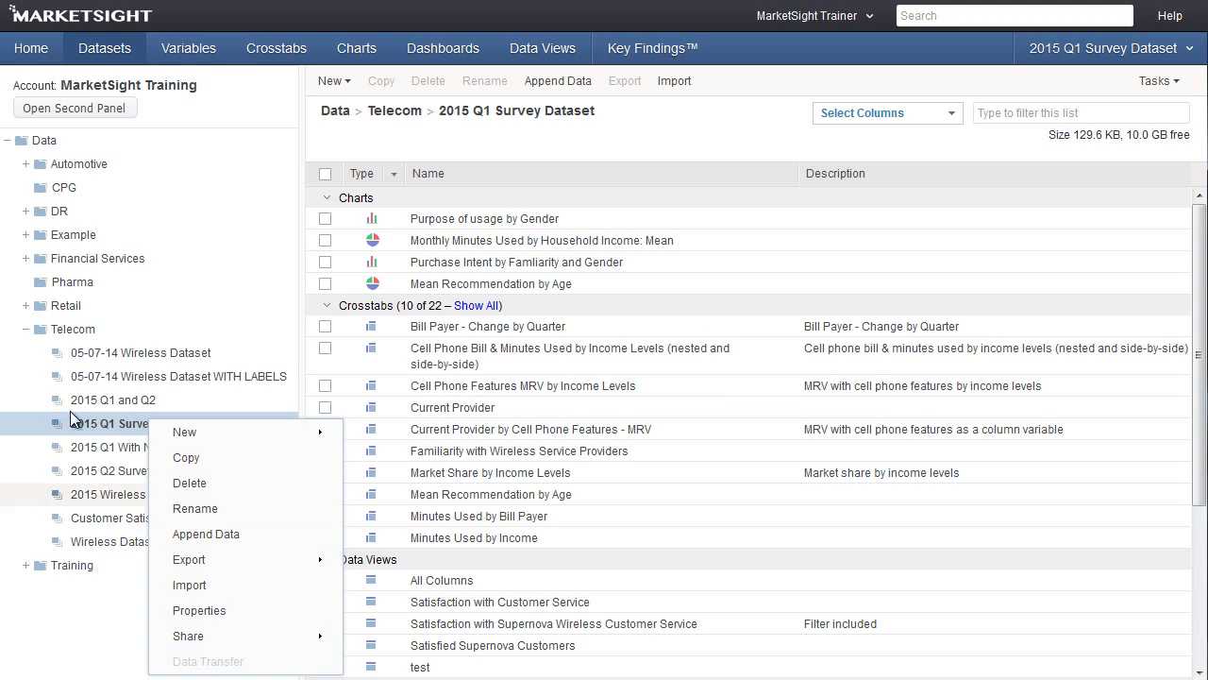
right_click(72, 330)
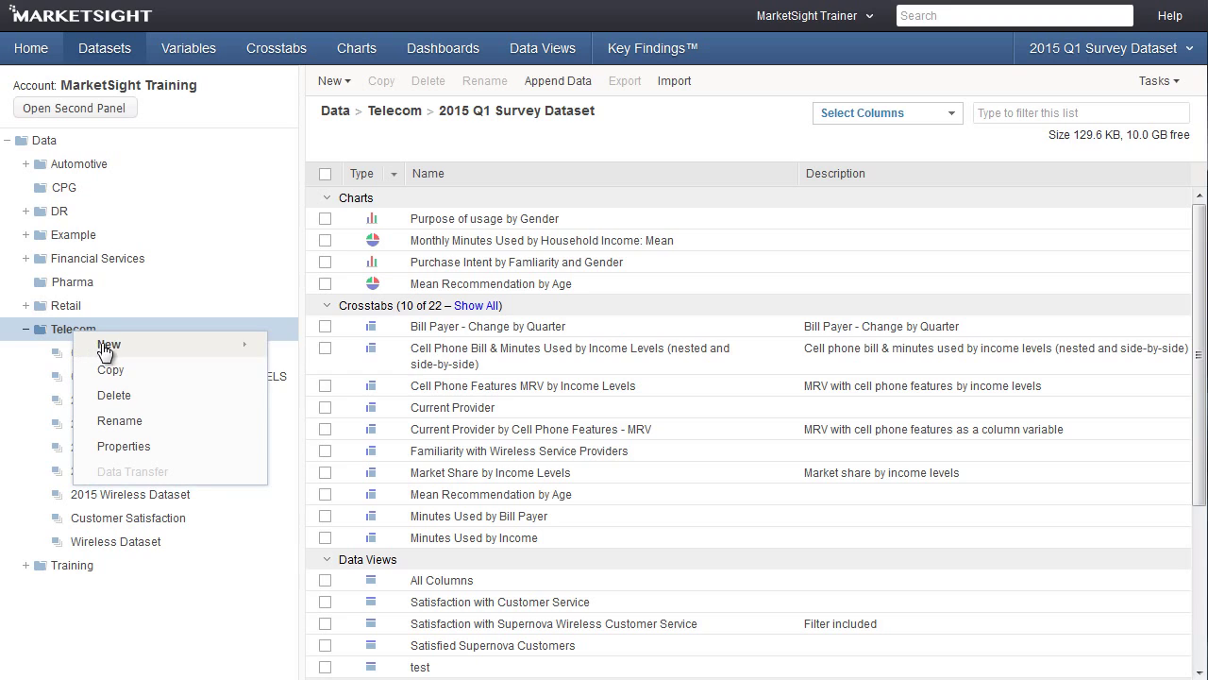
mouse_move(161, 351)
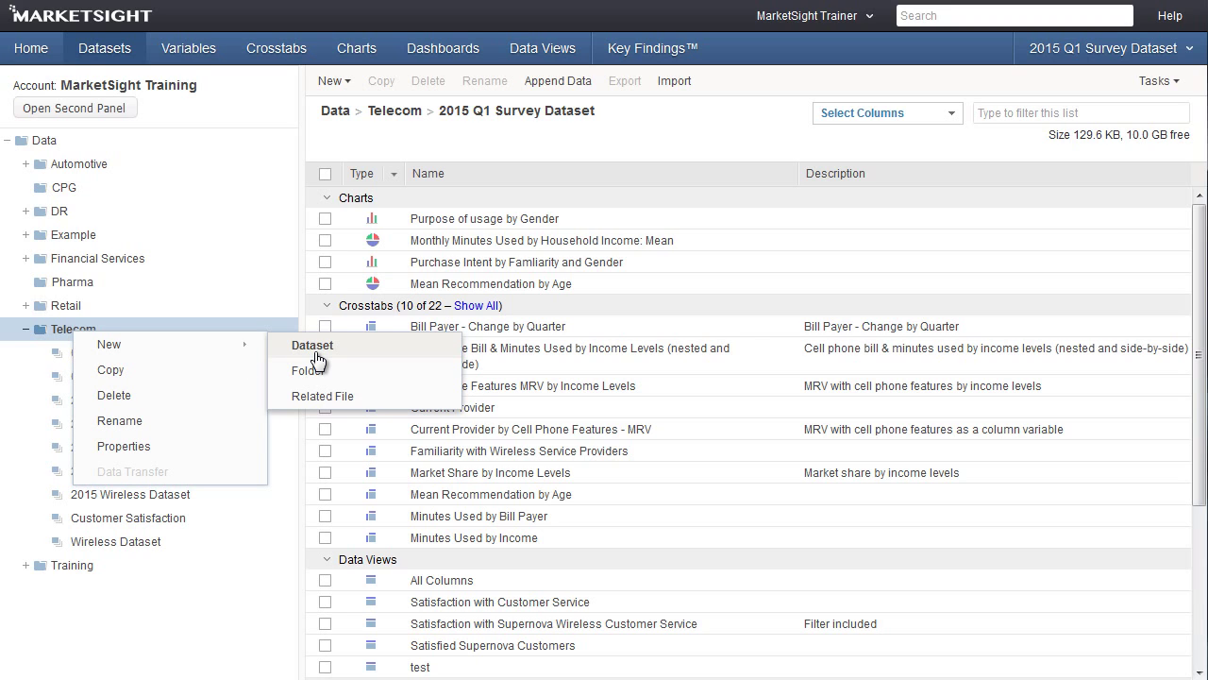
left_click(279, 644)
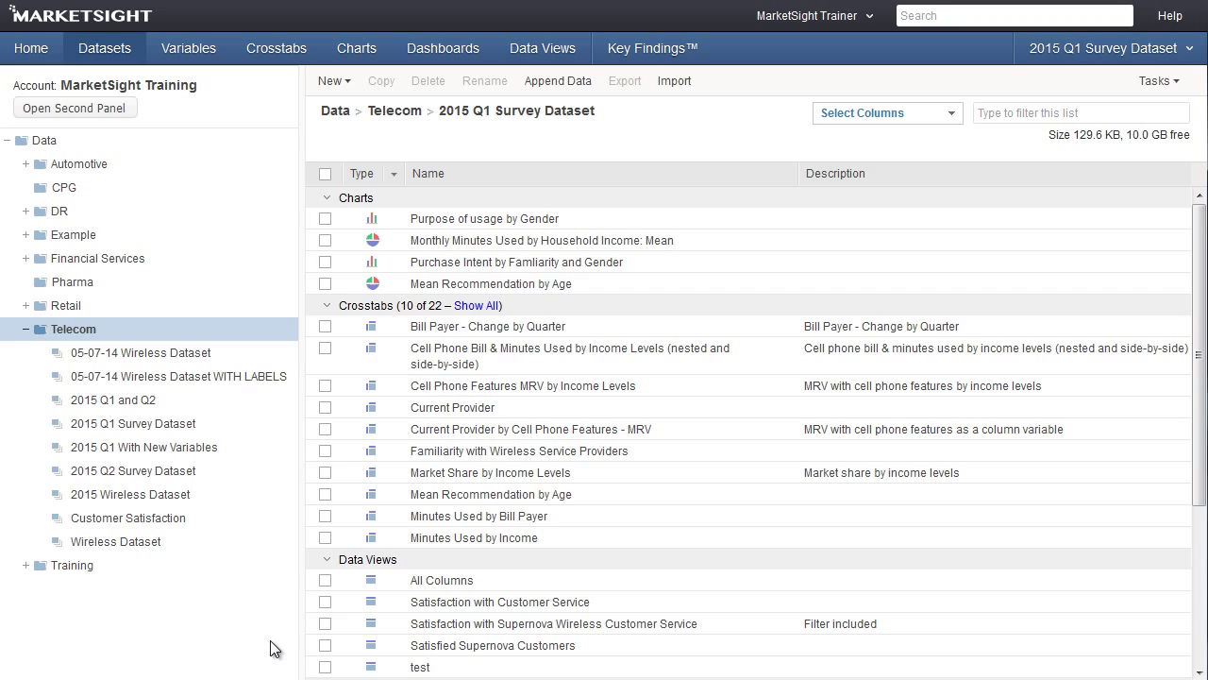
Step: Select 2015 Q2 Survey Dataset in the folder tree and list its charts
left_click(134, 470)
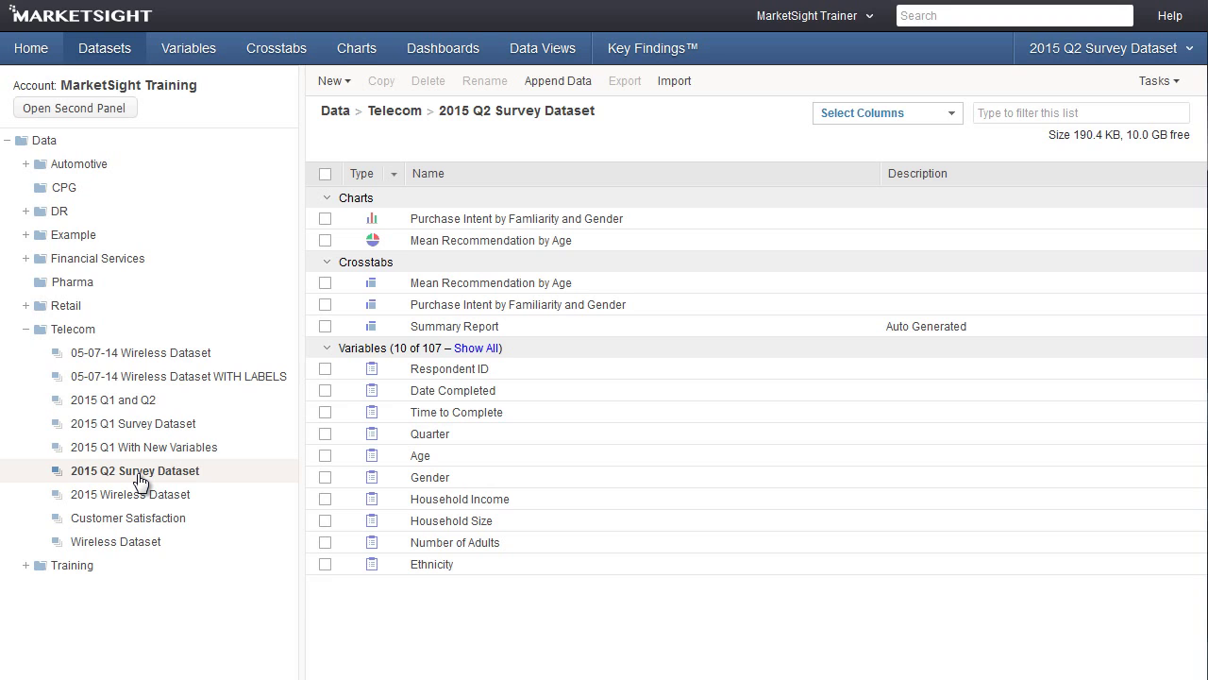
left_click(353, 60)
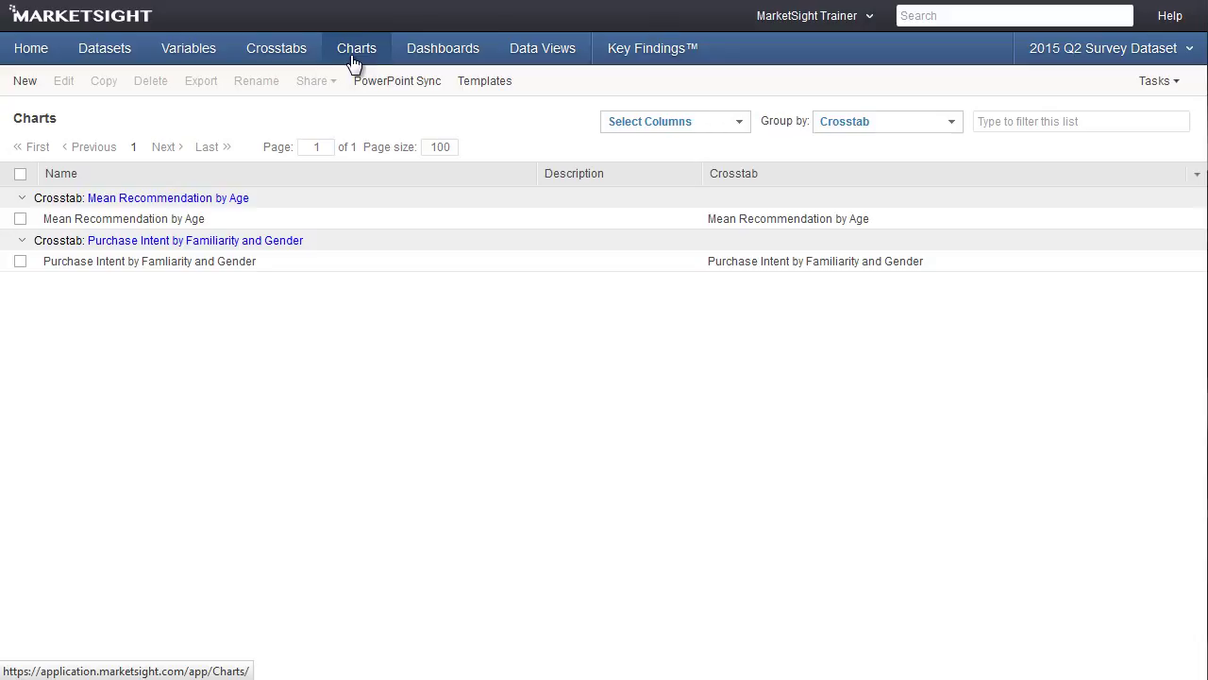
Step: Start a PowerPoint Sync with MarketSight Survey Results.pptx uploaded, syncing Data only
left_click(390, 83)
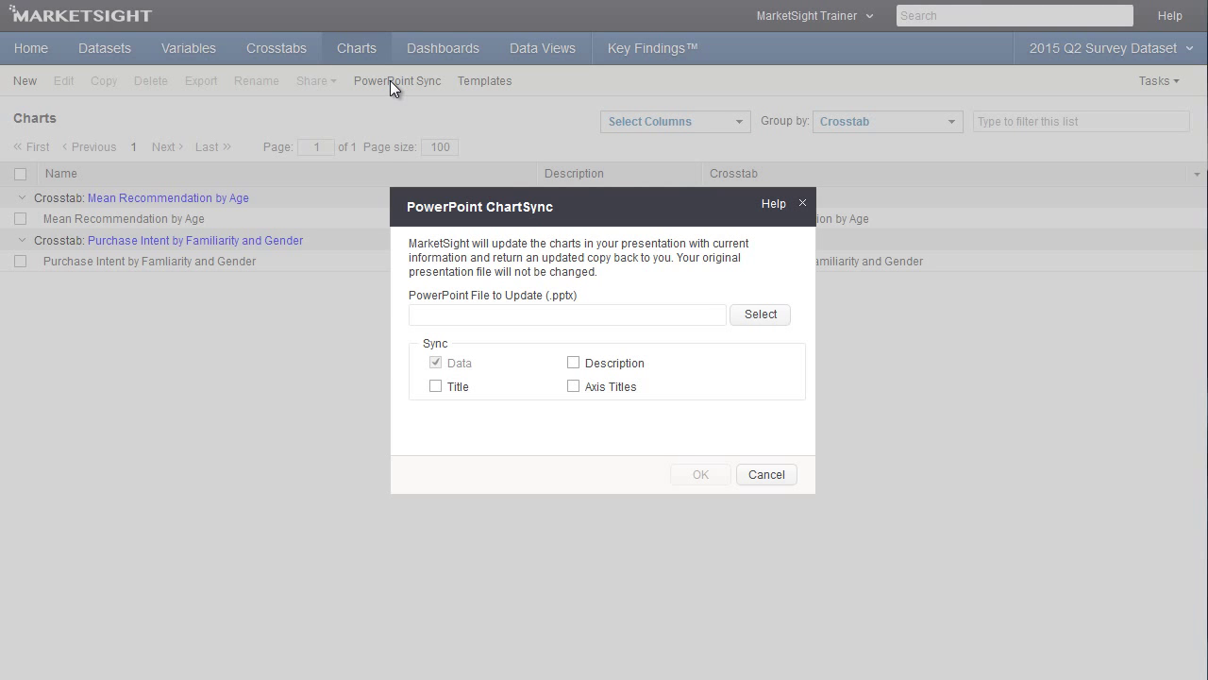
left_click(733, 314)
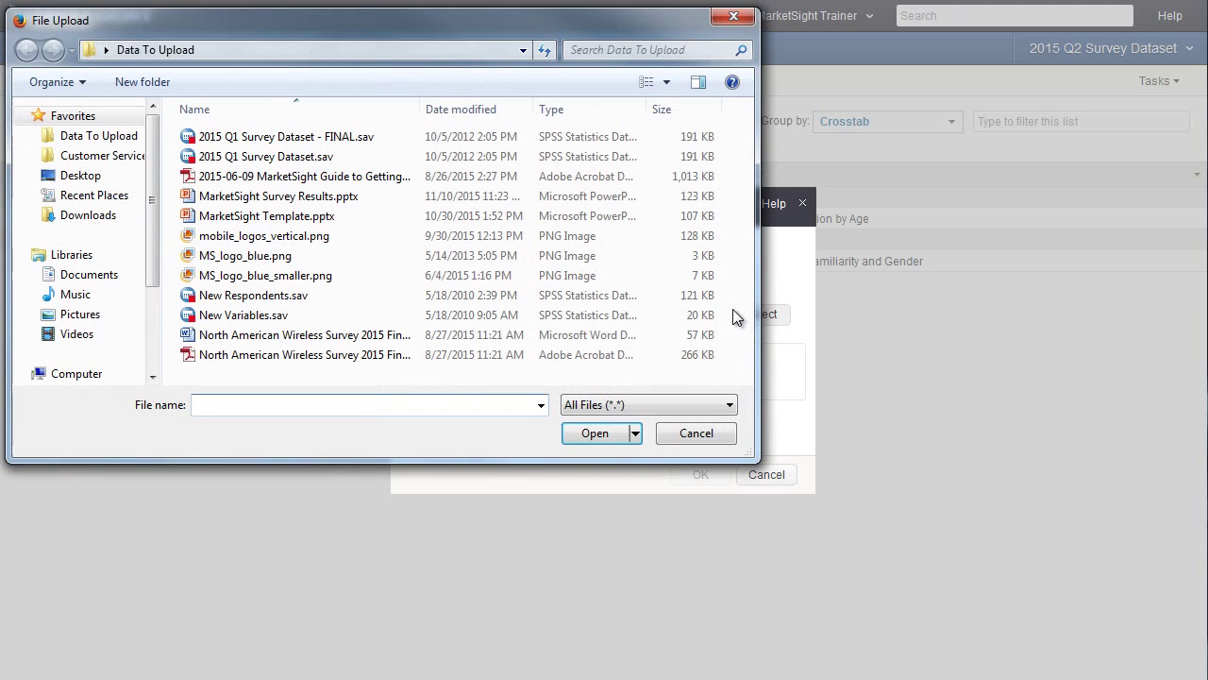
left_click(322, 199)
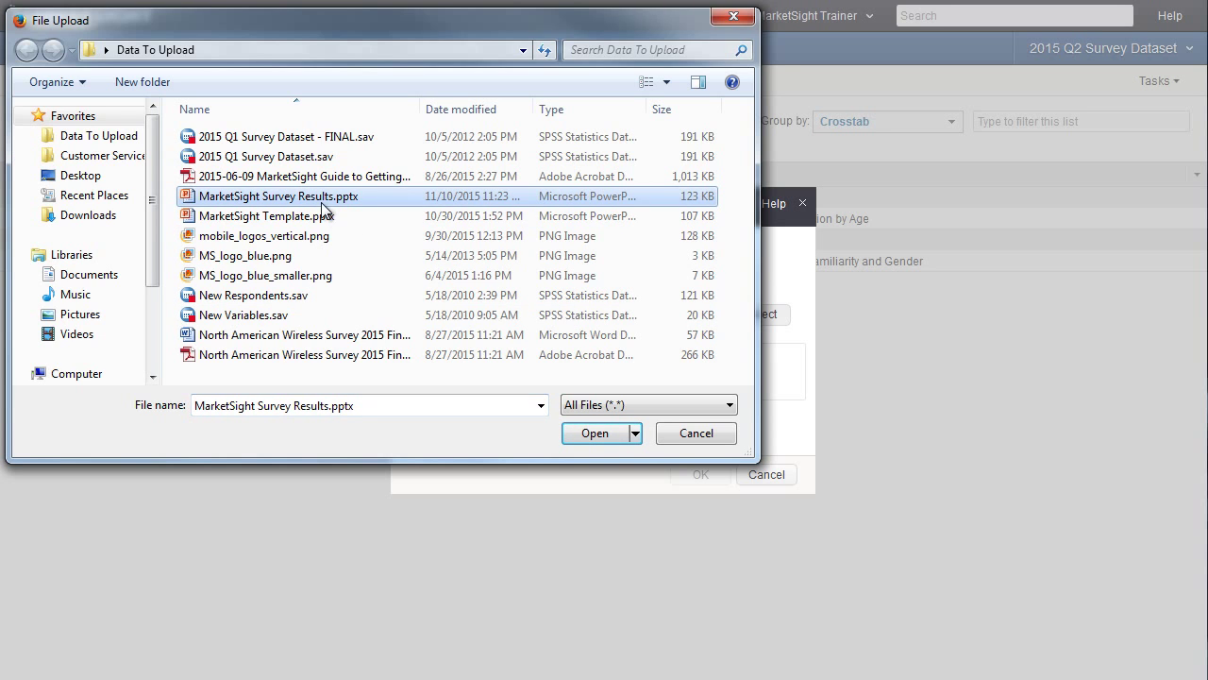
left_click(579, 433)
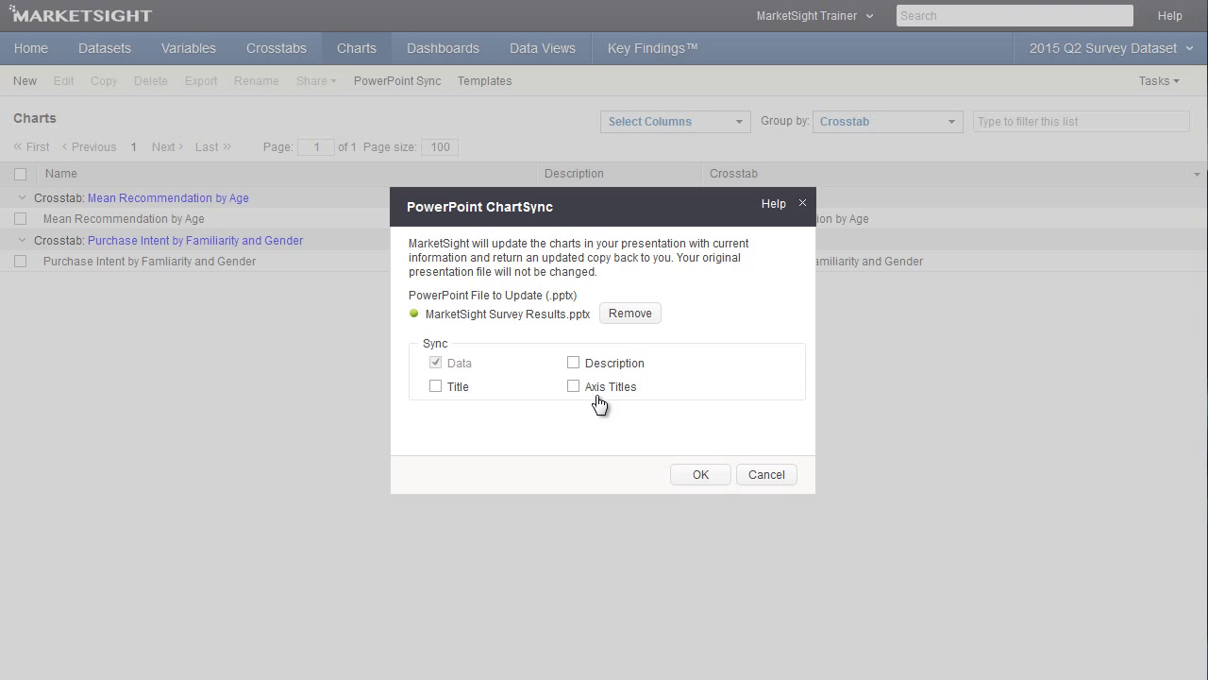
Step: Run the ChartSync and, once Tasks shows Done, open its Log File
left_click(730, 478)
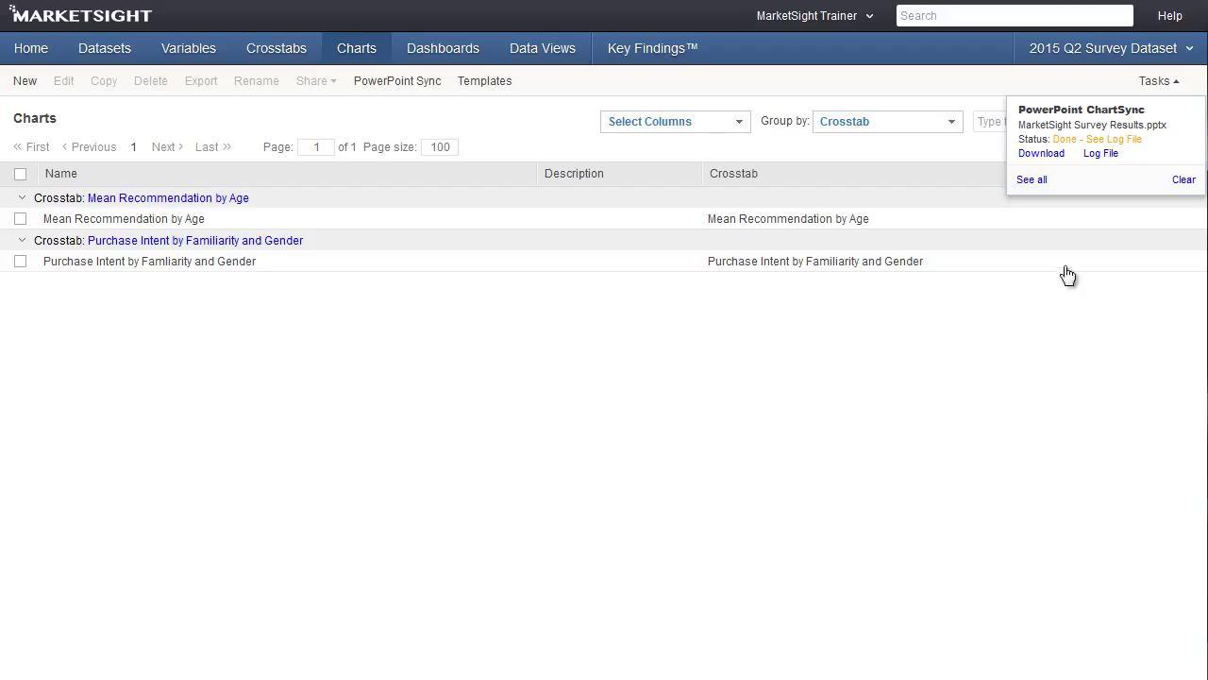
left_click(1101, 154)
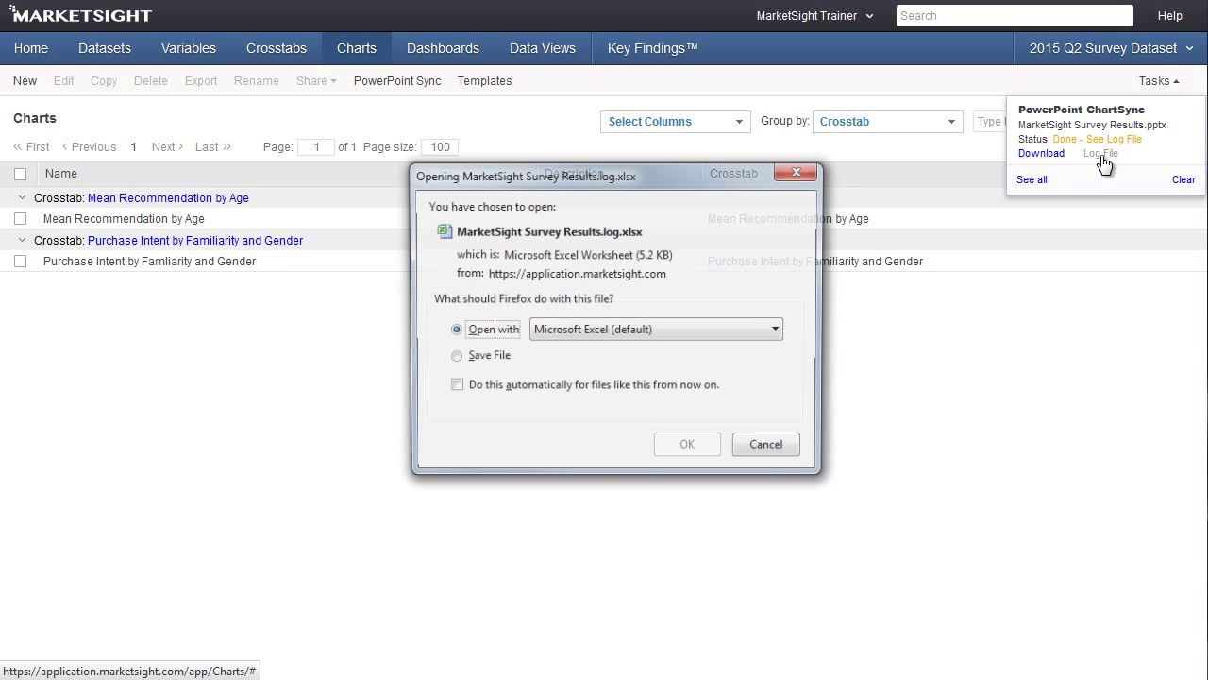
Step: Open the log in Excel and, on the Details sheet, highlight the synced, MarketSight-missing and PowerPoint-missing chart rows
left_click(710, 459)
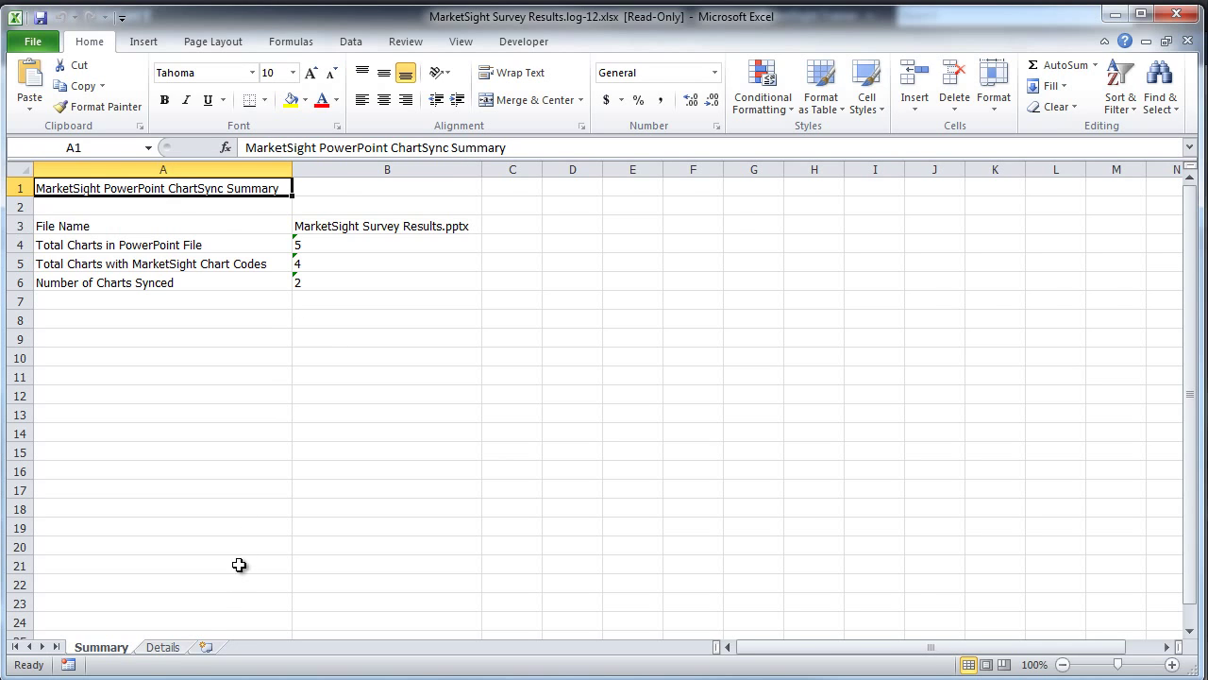
left_click(166, 650)
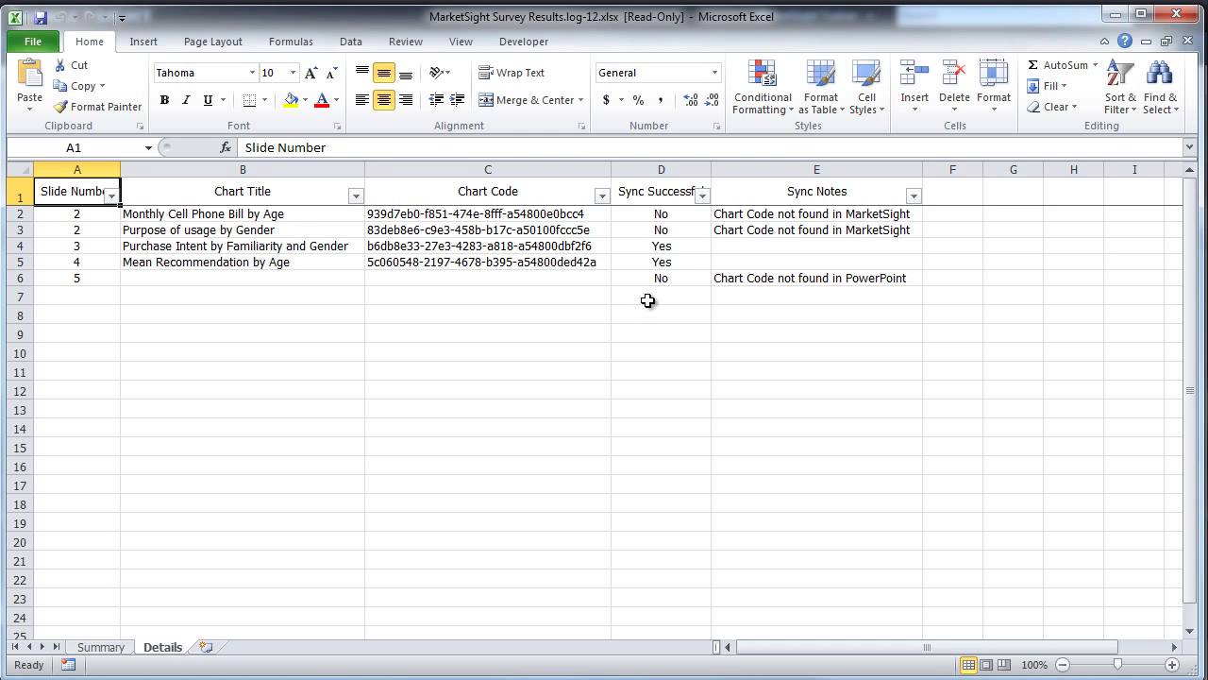
left_click_drag(672, 264, 196, 247)
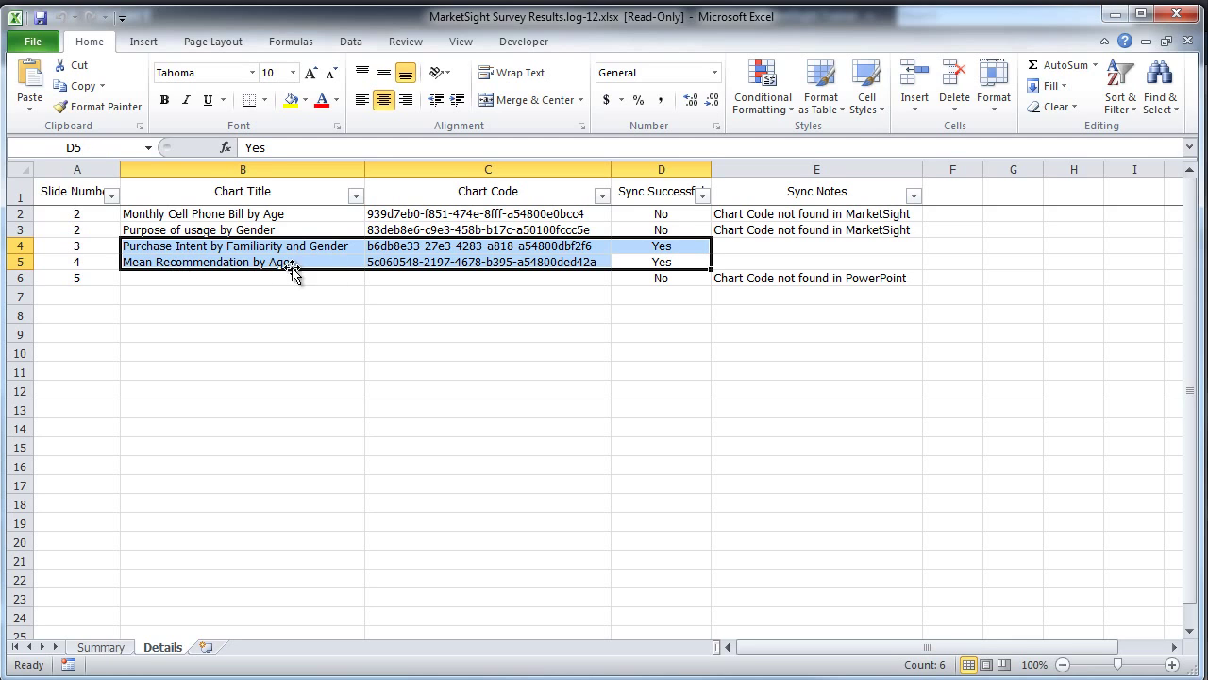
left_click_drag(722, 230, 159, 231)
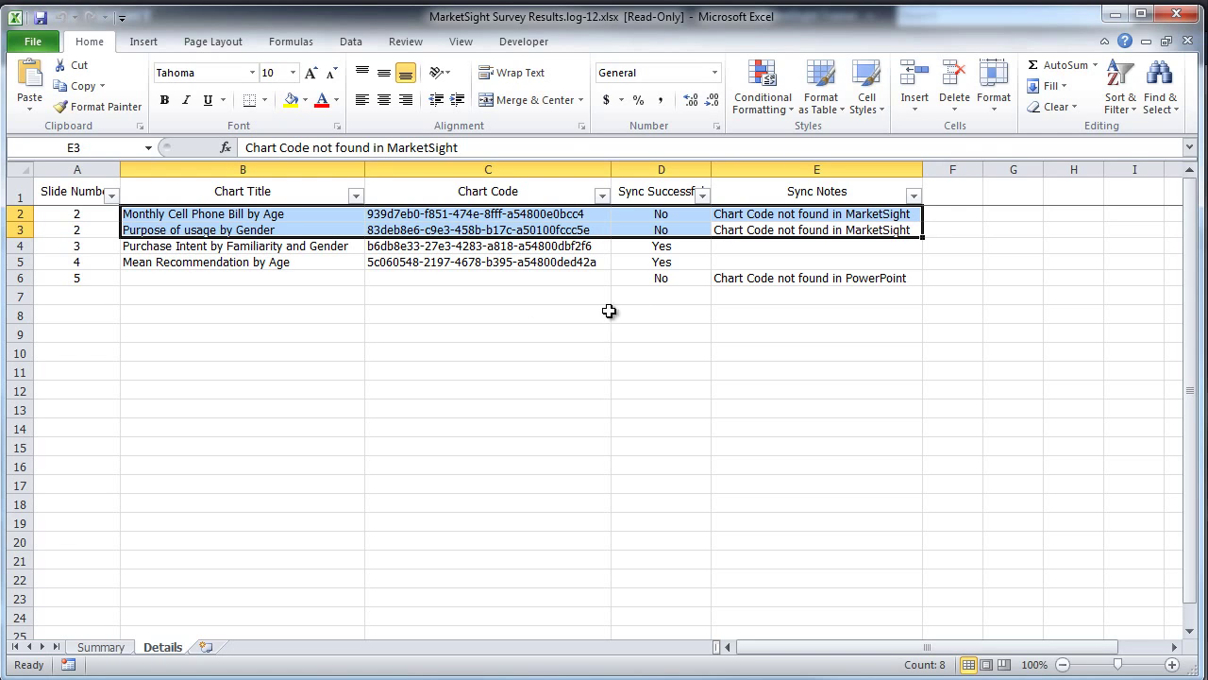
left_click_drag(723, 282, 213, 281)
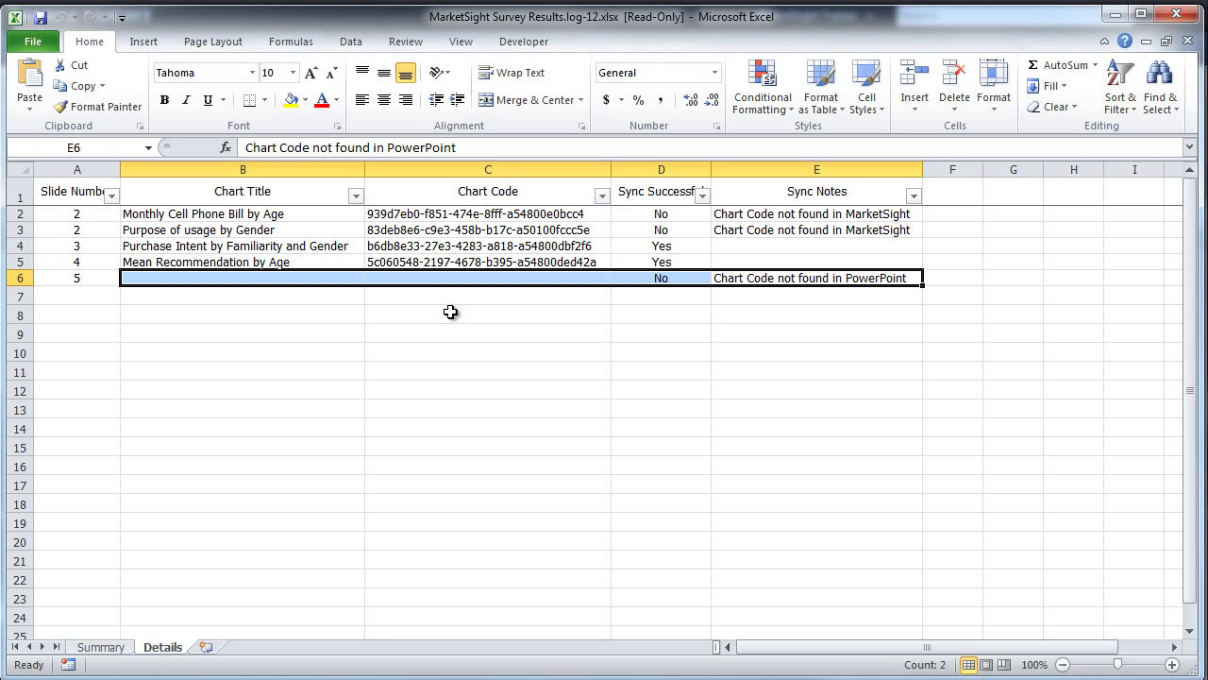
Step: Close the Excel log and open the downloaded synced presentation in PowerPoint
left_click(1171, 10)
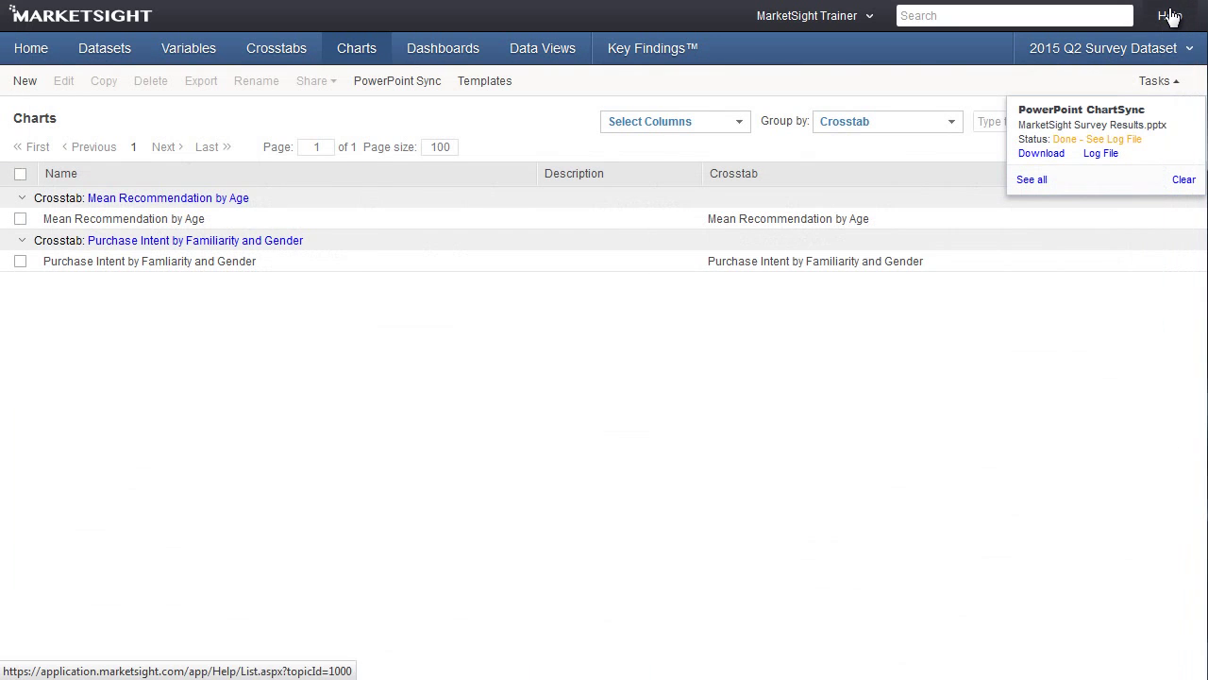
left_click(1054, 156)
left_click(683, 451)
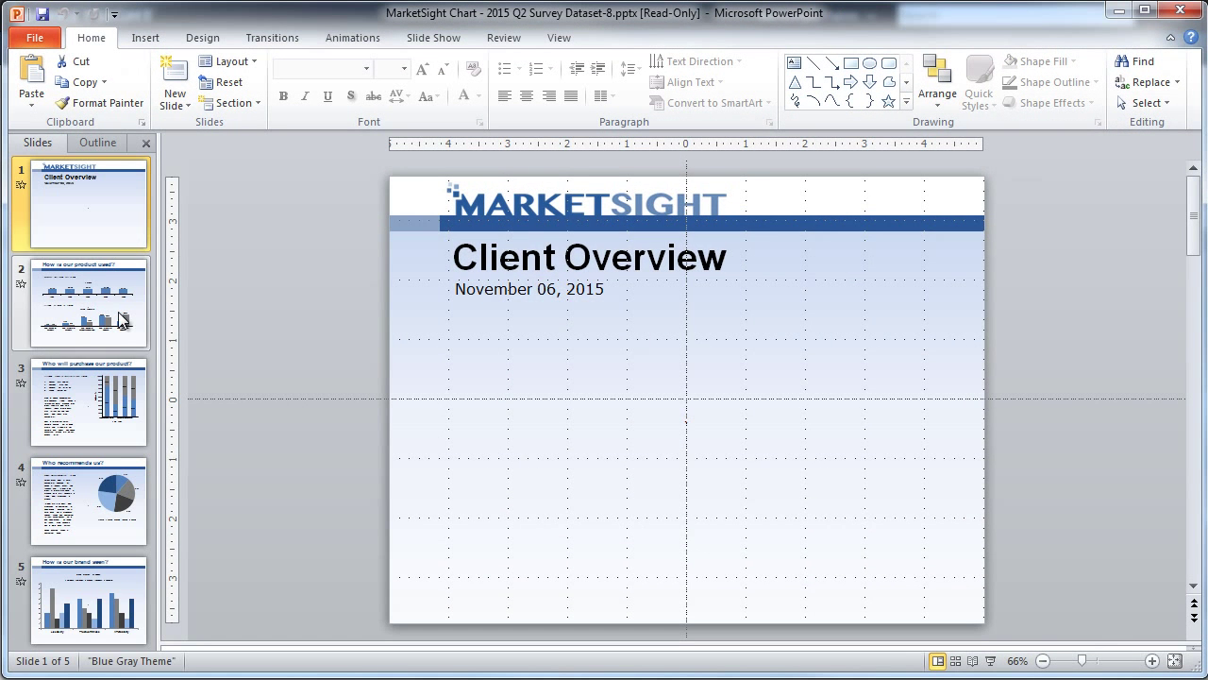
Step: Page to slide 4, whose pie chart now shows 2.07, 3.52, 3.89, 4.47 and 4.16
left_click(121, 319)
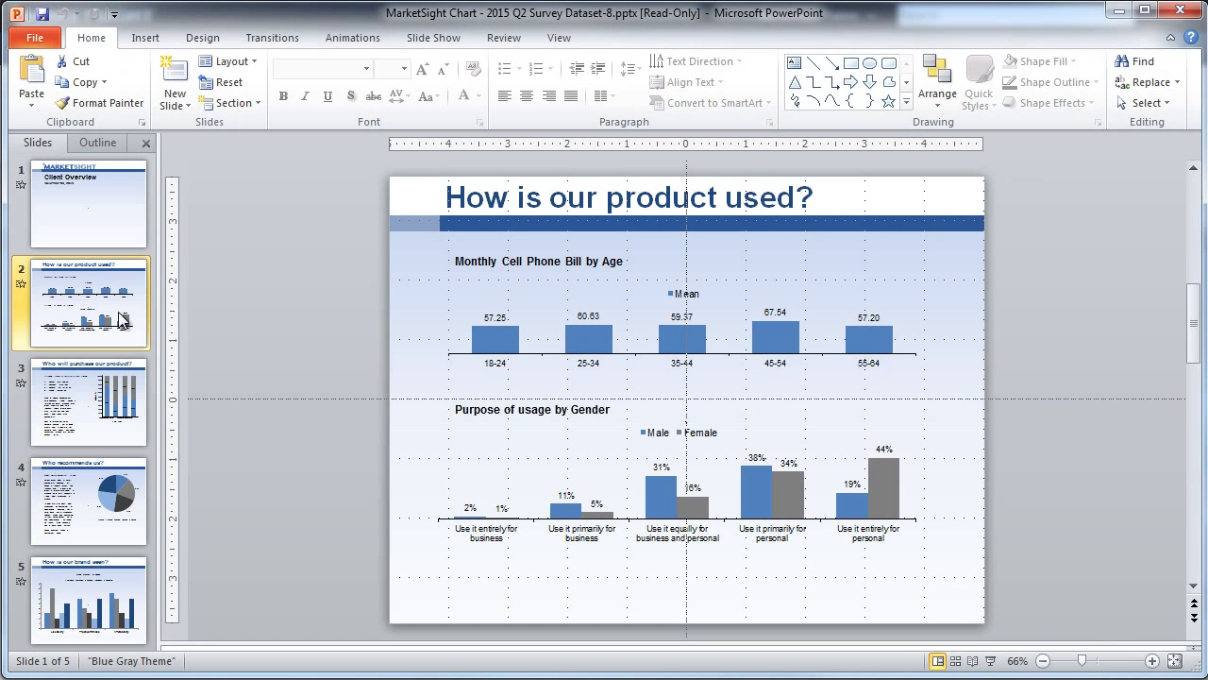
left_click(113, 402)
left_click(108, 494)
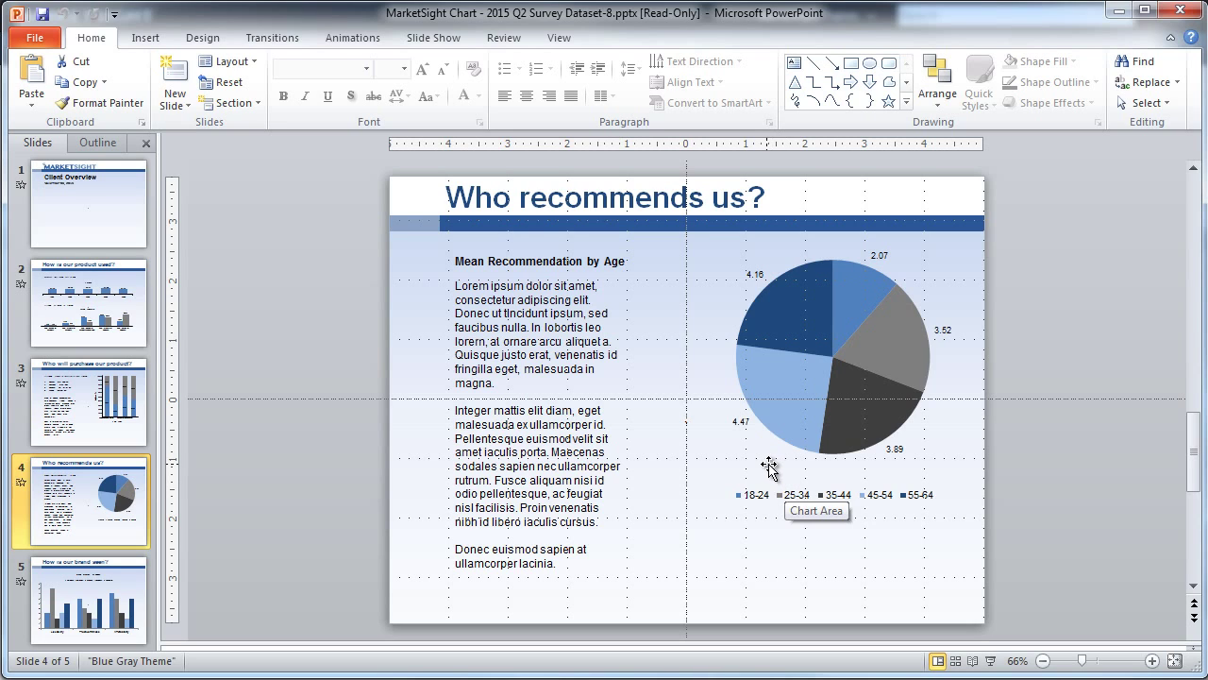
Step: View the slide 4 pie chart's Alt Text in its size and properties settings
left_click(765, 470)
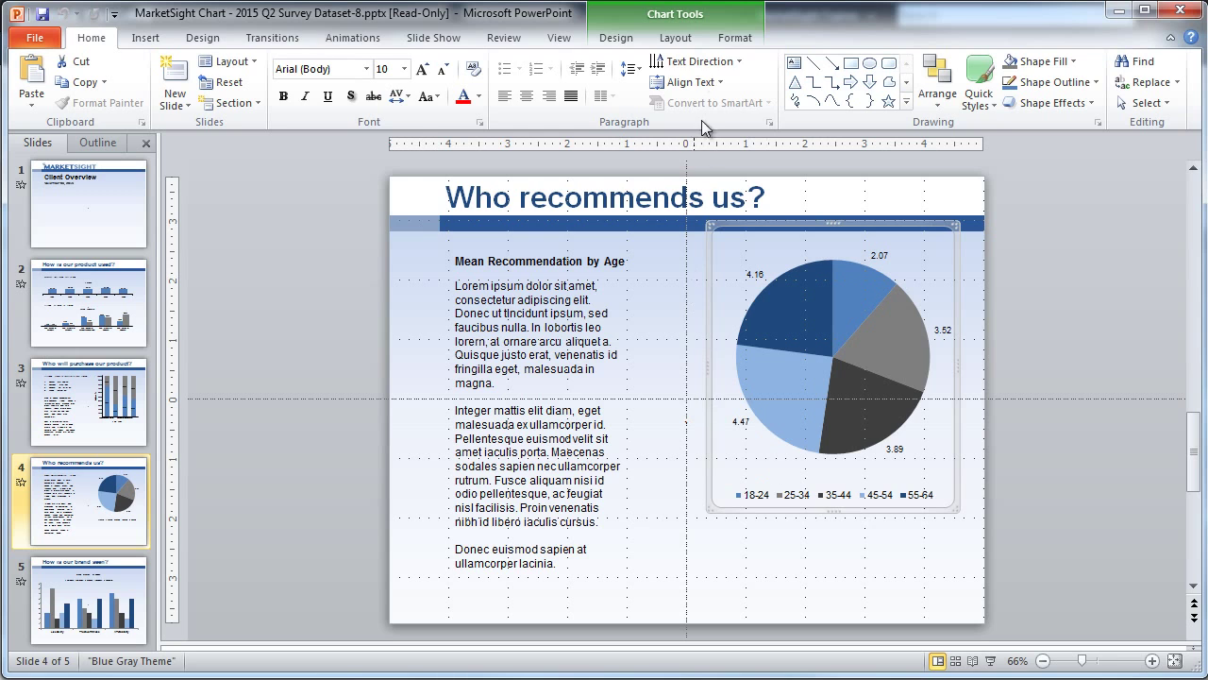
left_click(734, 38)
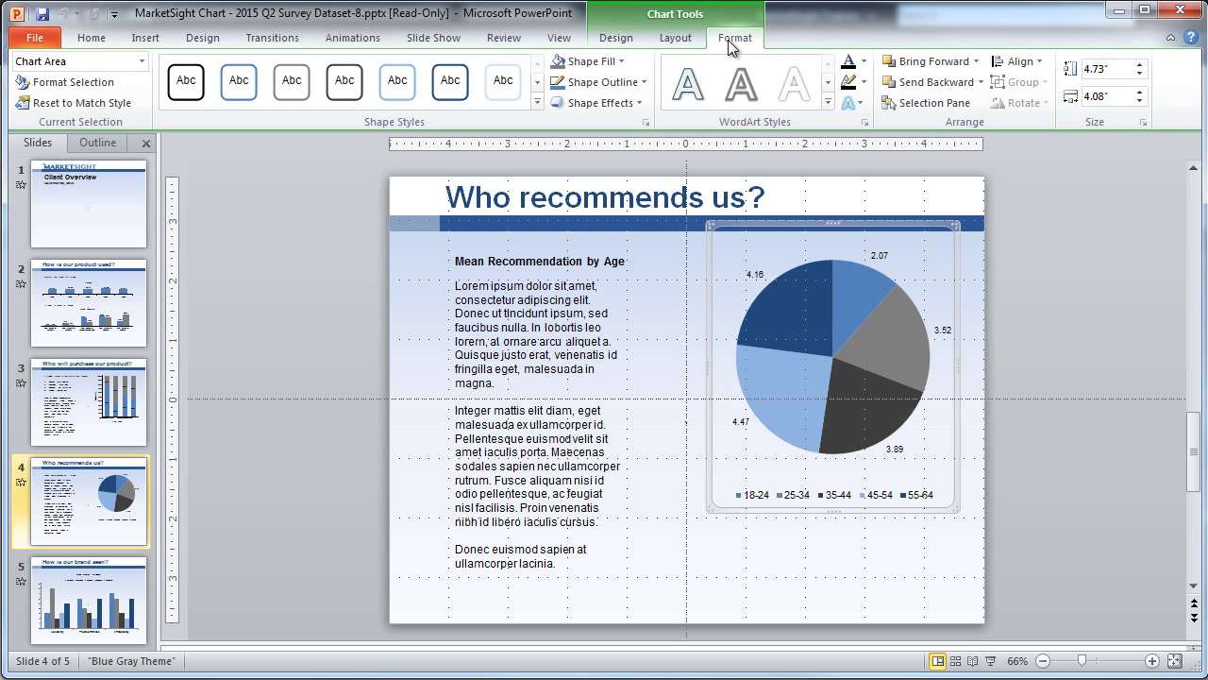
left_click(1147, 117)
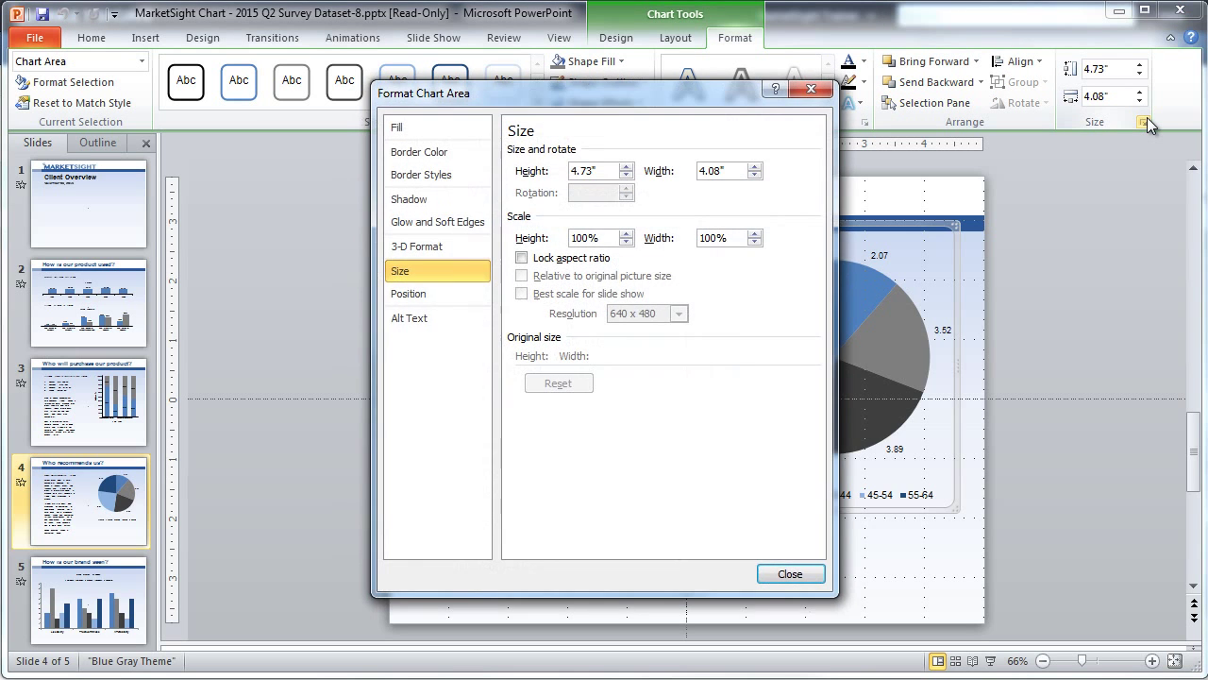
left_click(444, 314)
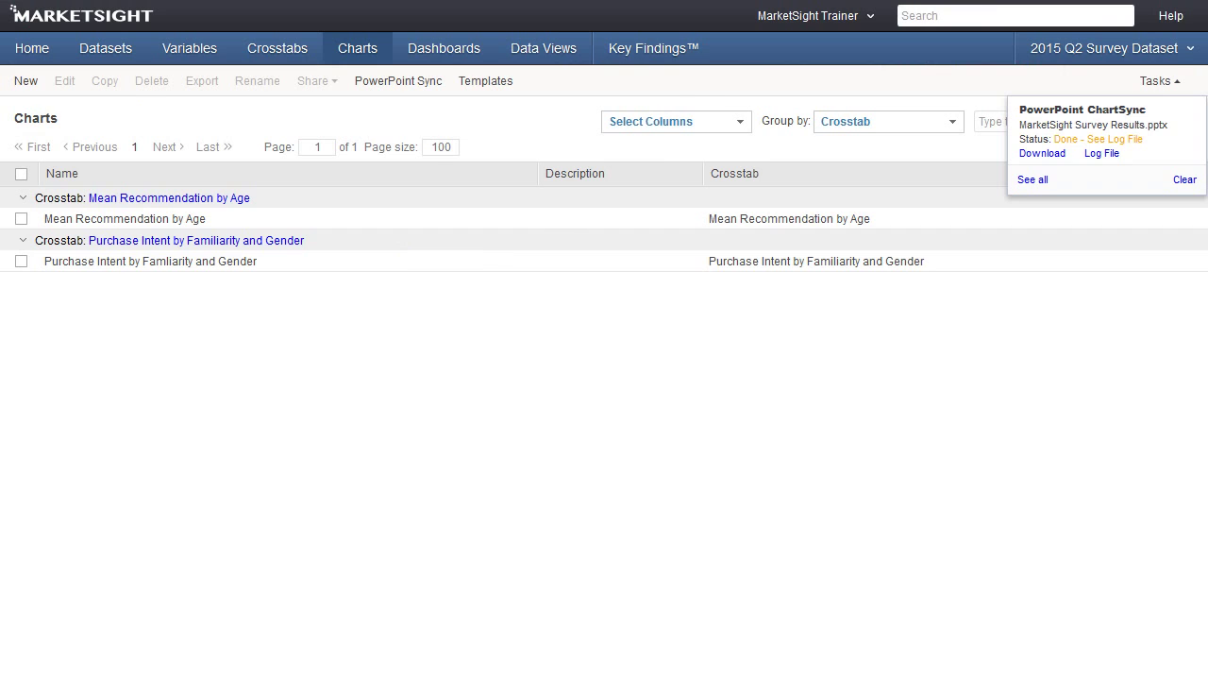
Step: Edit the Mean Recommendation by Age chart from its right-click menu to view its code
right_click(116, 218)
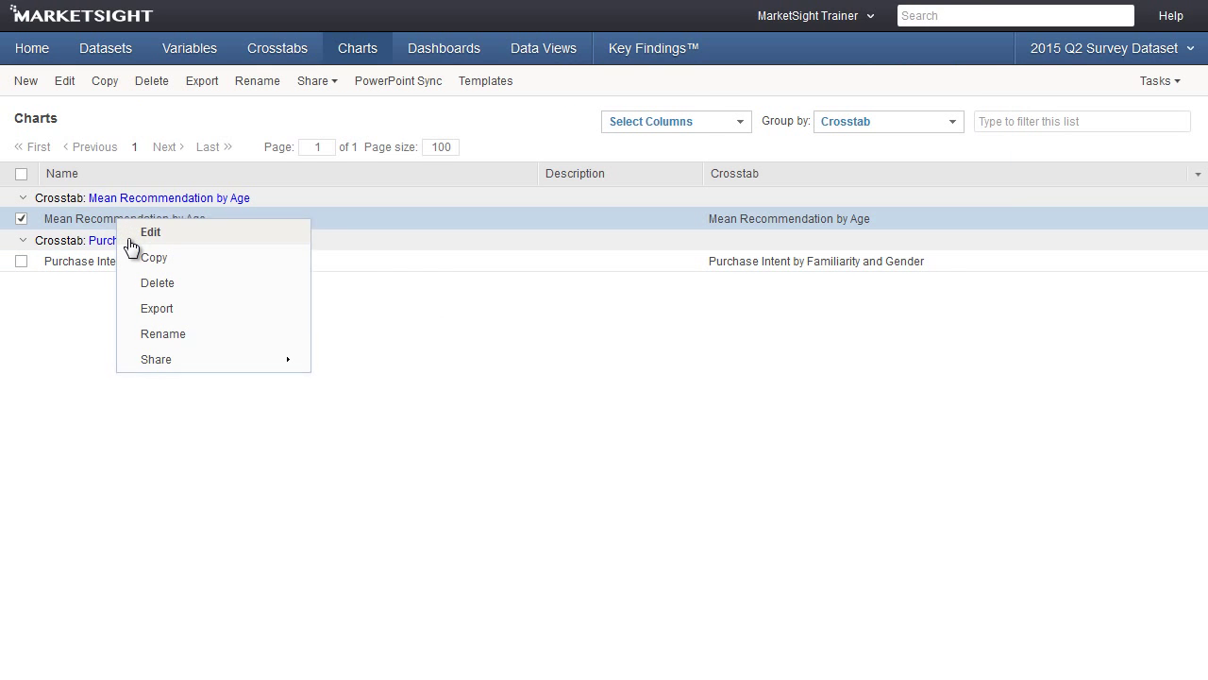
left_click(126, 234)
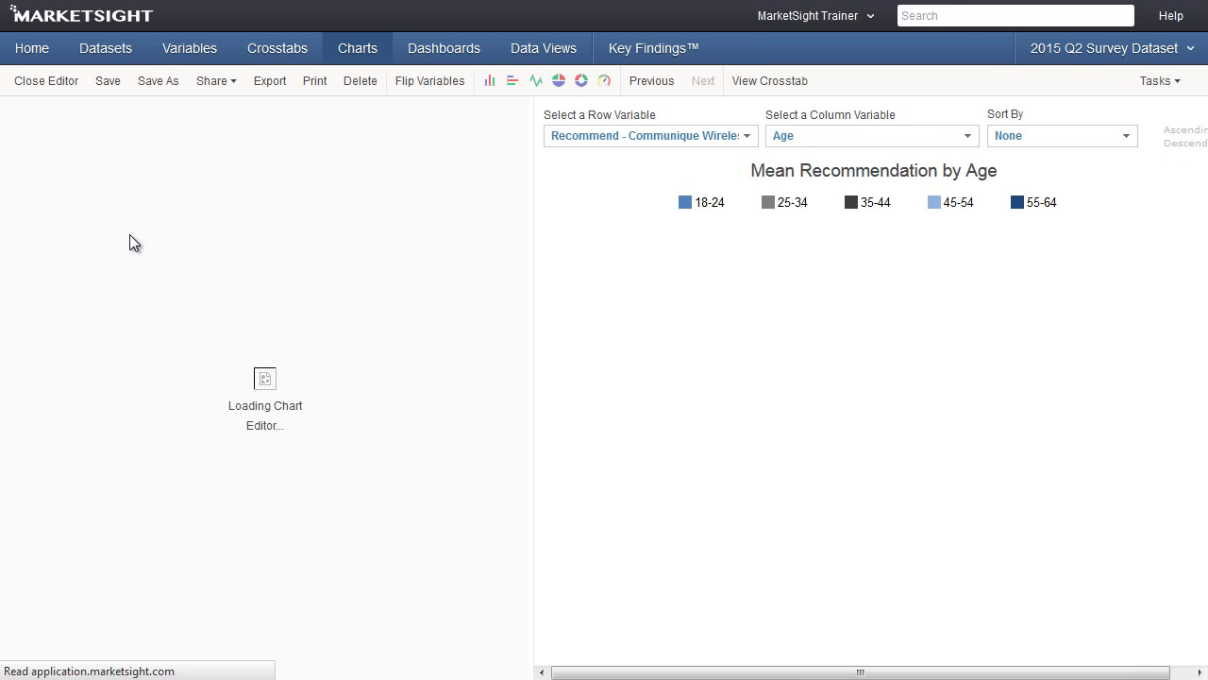